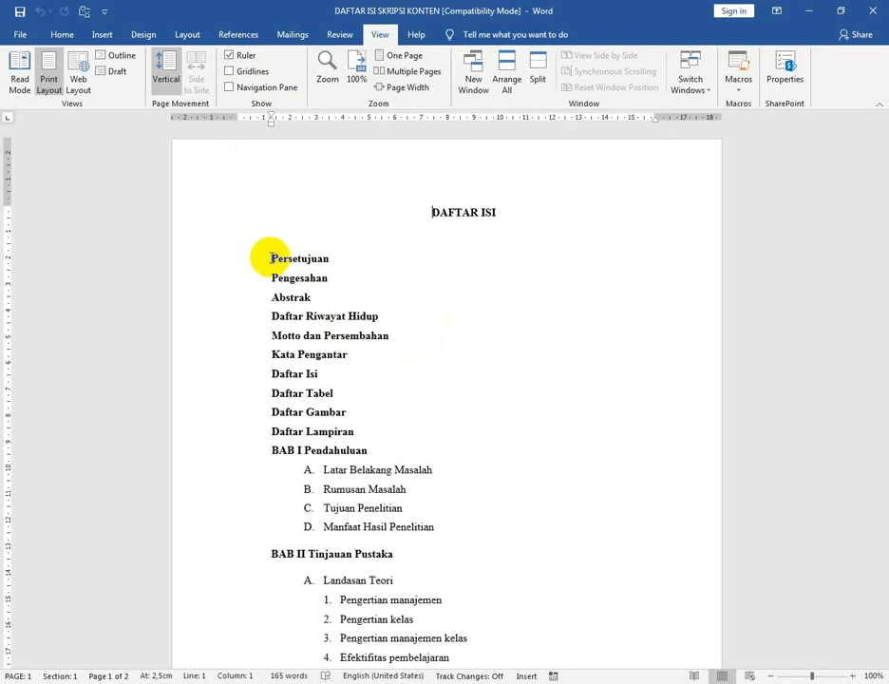
- Select all the contents entries from "Persetujuan" through "LAMPIRAN" on the second page
{"action": "left_click", "coordinate": [271, 257]}
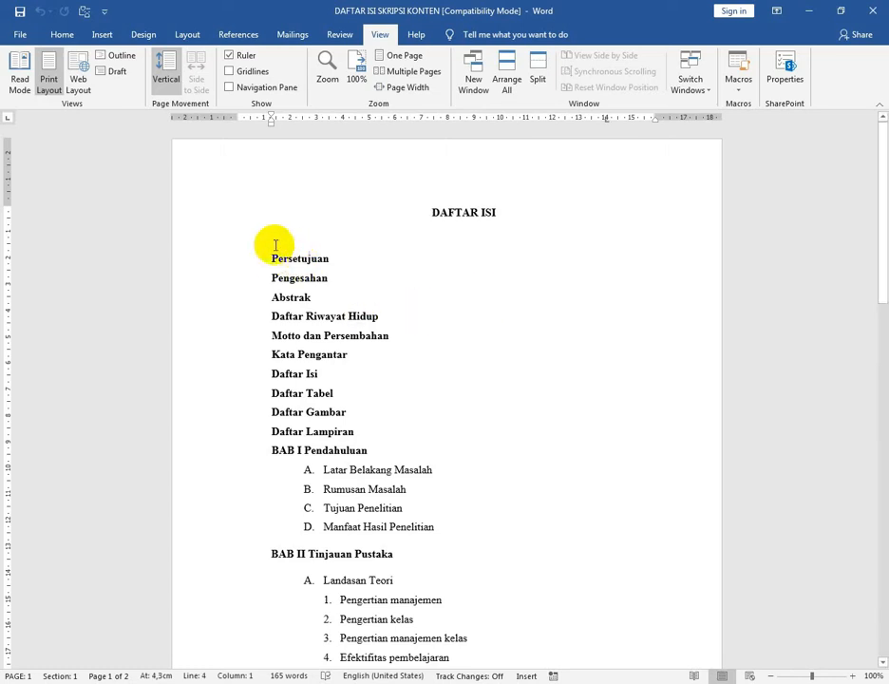
{"action": "left_click_drag", "start_coordinate": [870, 205], "coordinate": [882, 496]}
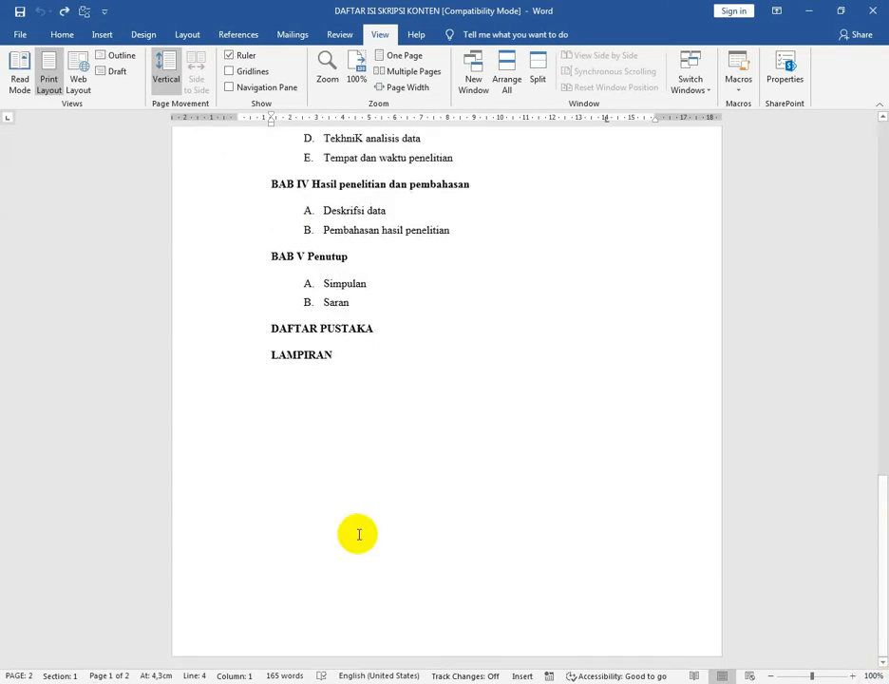
{"action": "left_click", "coordinate": [340, 359], "text": "shift"}
{"action": "left_click_drag", "start_coordinate": [882, 441], "coordinate": [858, 149]}
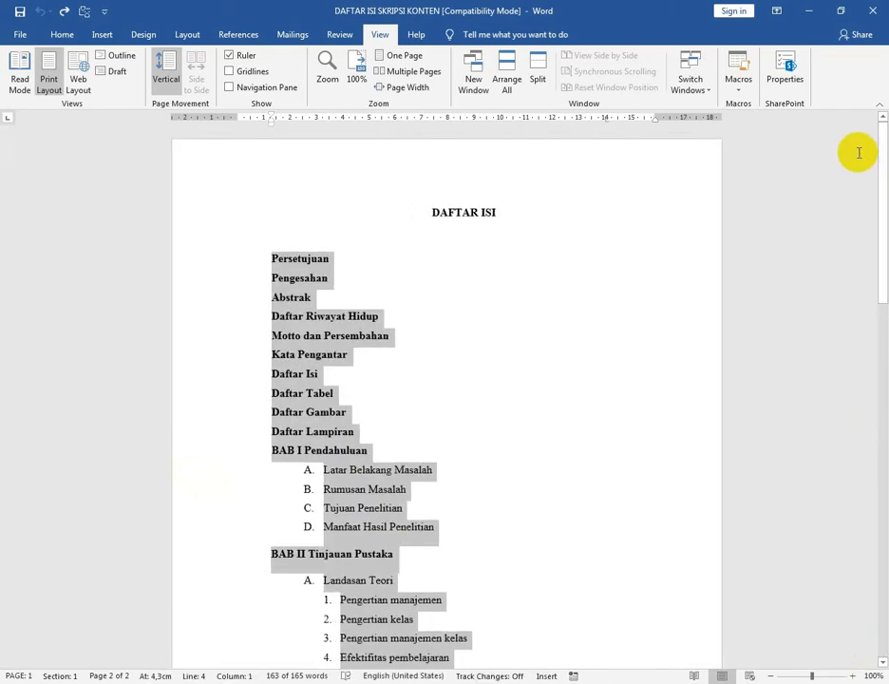
{"action": "right_click", "coordinate": [290, 302]}
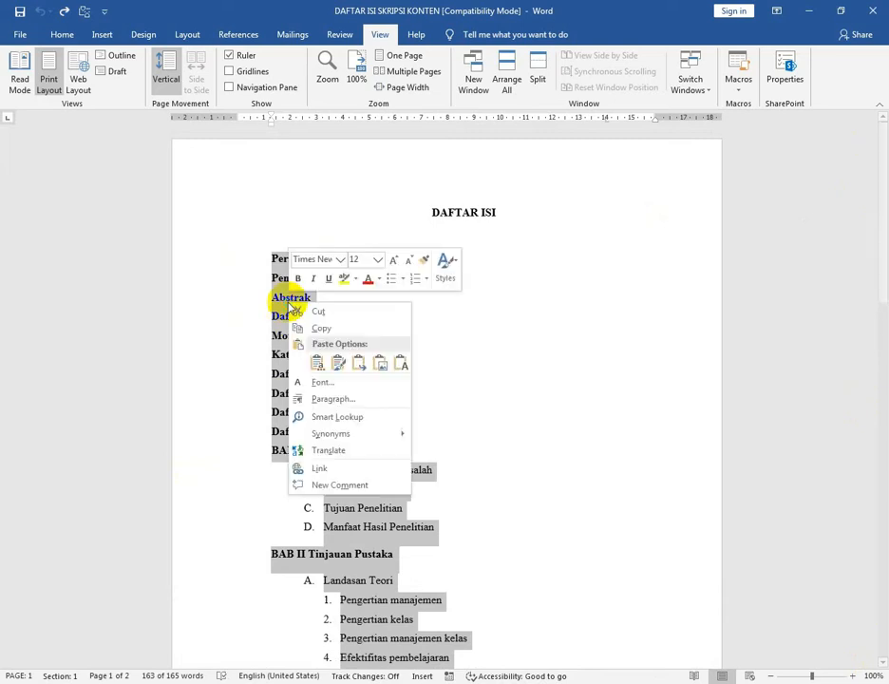
{"action": "left_click", "coordinate": [328, 400]}
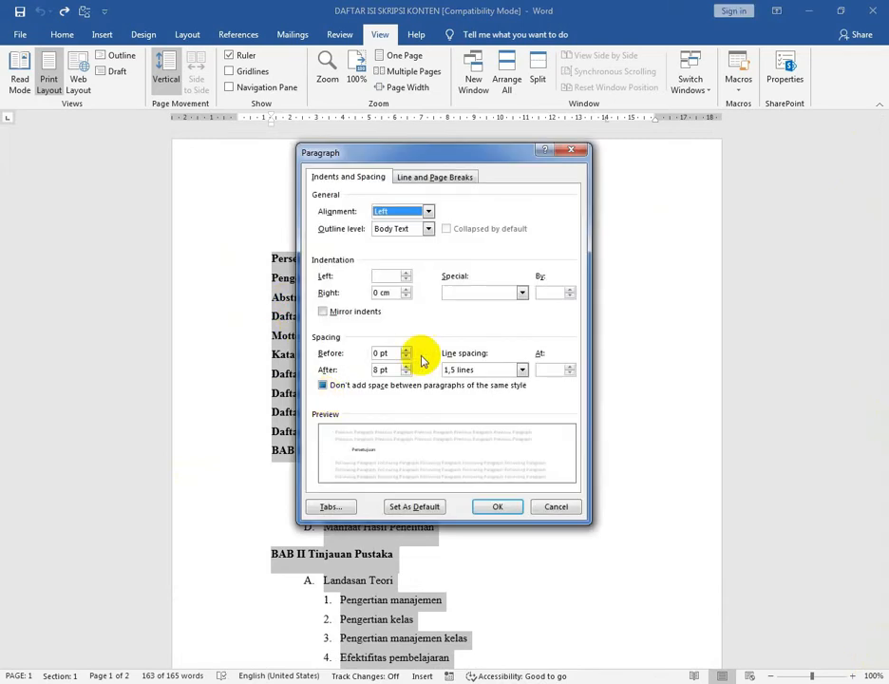
{"action": "left_click", "coordinate": [571, 151]}
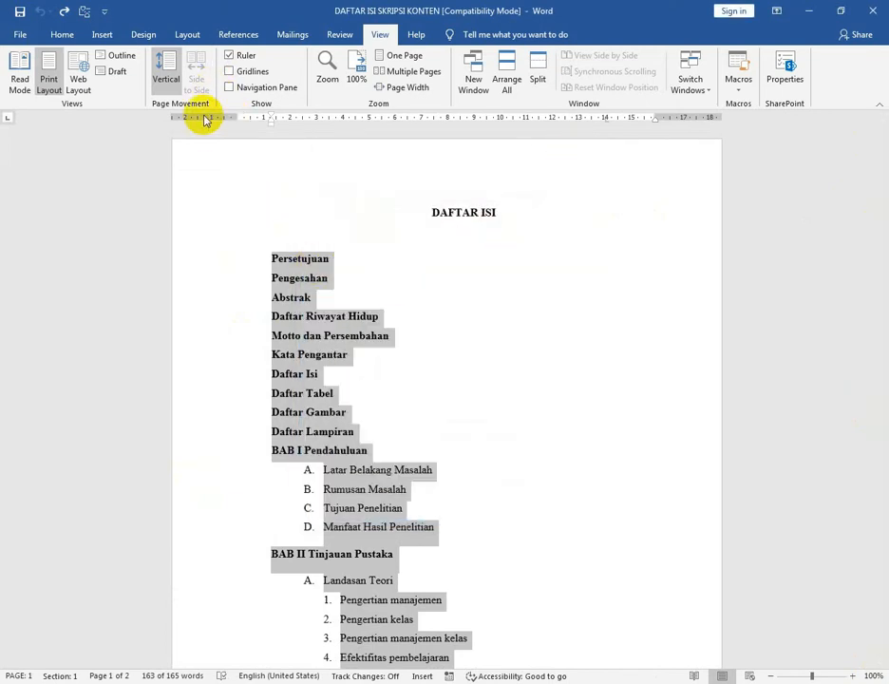
{"action": "left_click", "coordinate": [61, 34]}
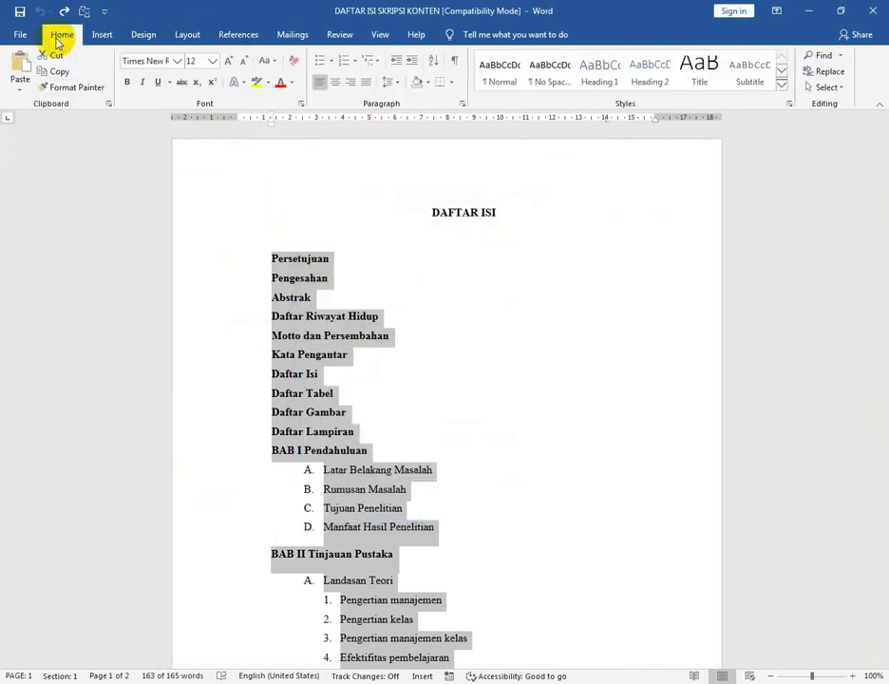
{"action": "left_click", "coordinate": [461, 103]}
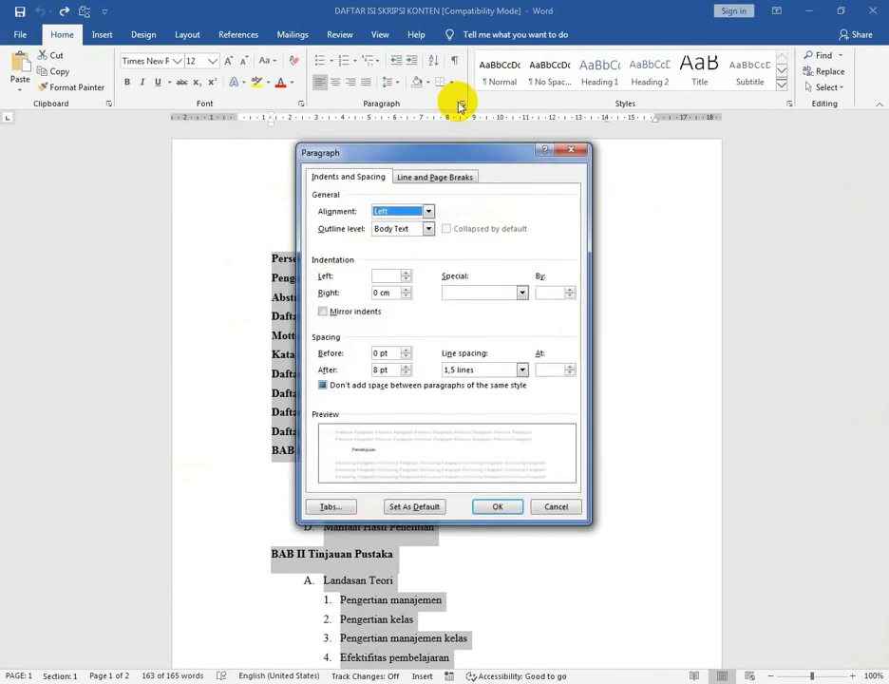
{"action": "left_click", "coordinate": [571, 149]}
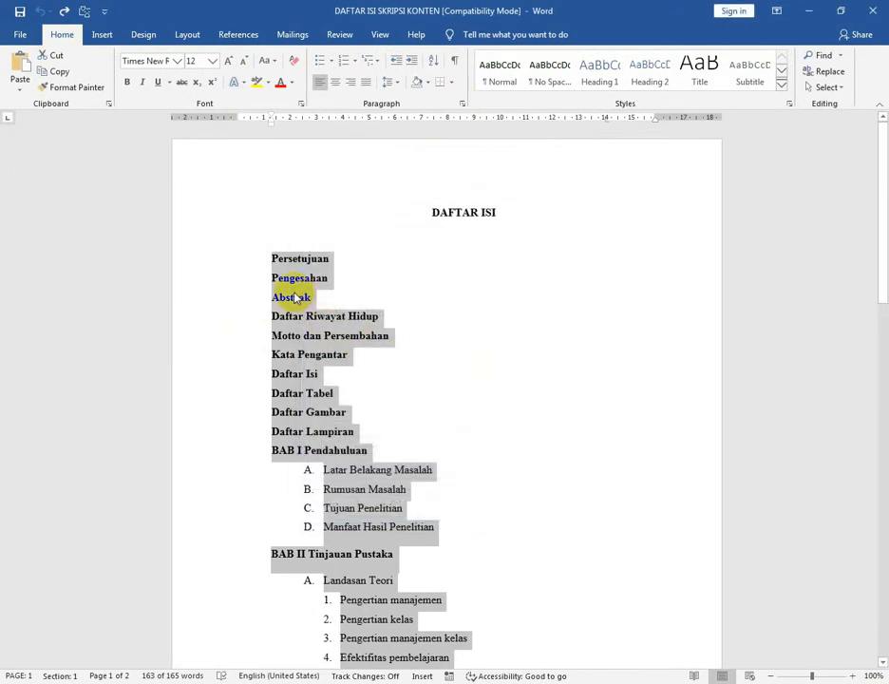
- Set a left-aligned tab stop at 14 cm with dotted leader 2 for the selected entries
{"action": "right_click", "coordinate": [296, 298]}
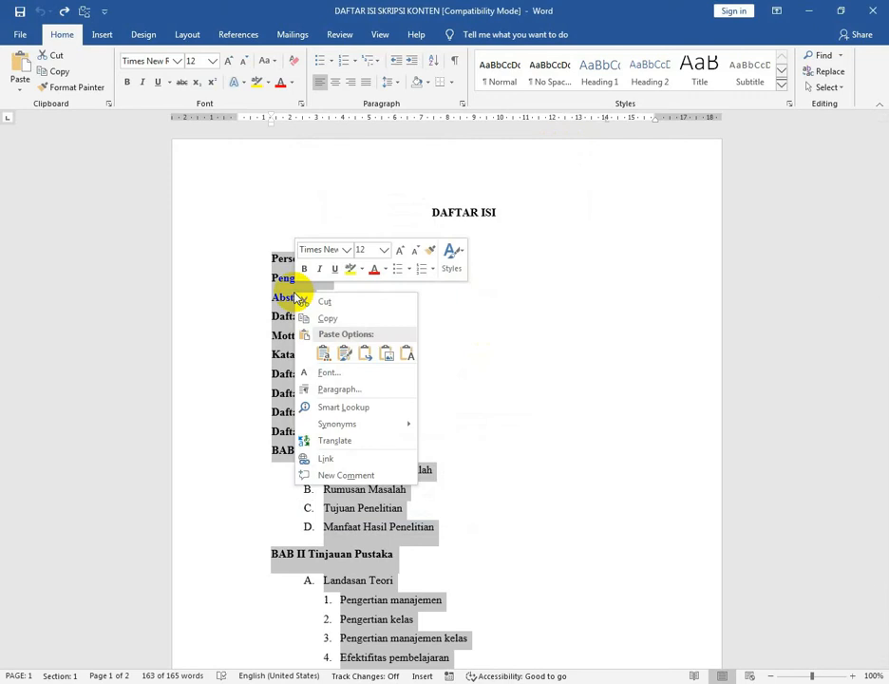
{"action": "left_click", "coordinate": [320, 390]}
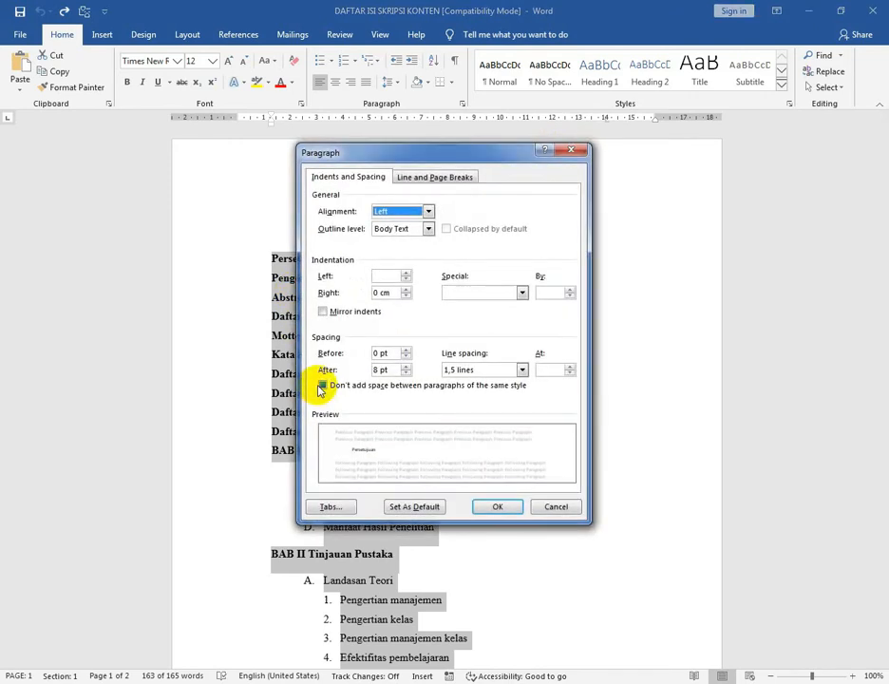
{"action": "left_click", "coordinate": [325, 507]}
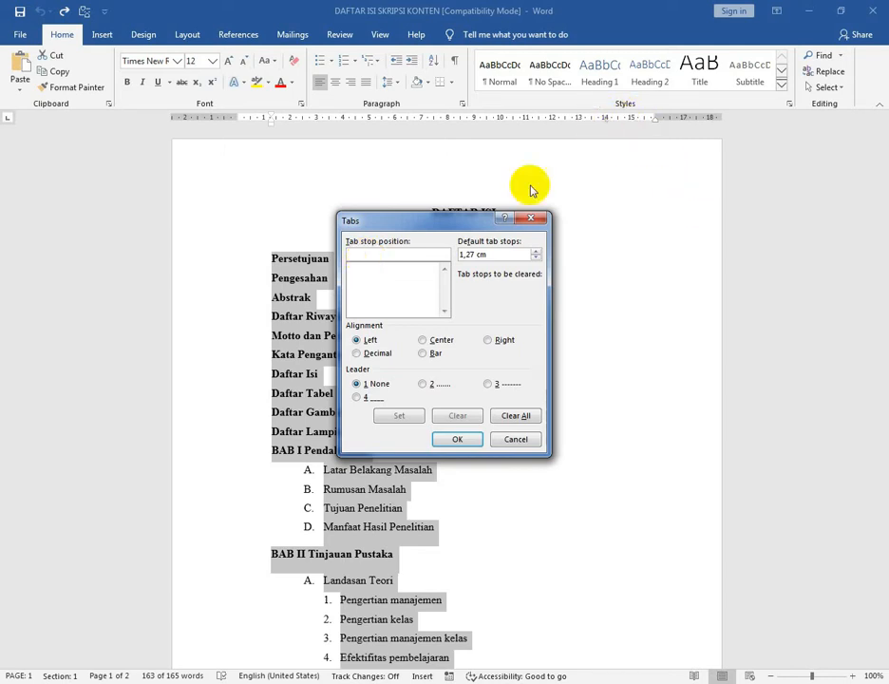
{"action": "type", "text": "14"}
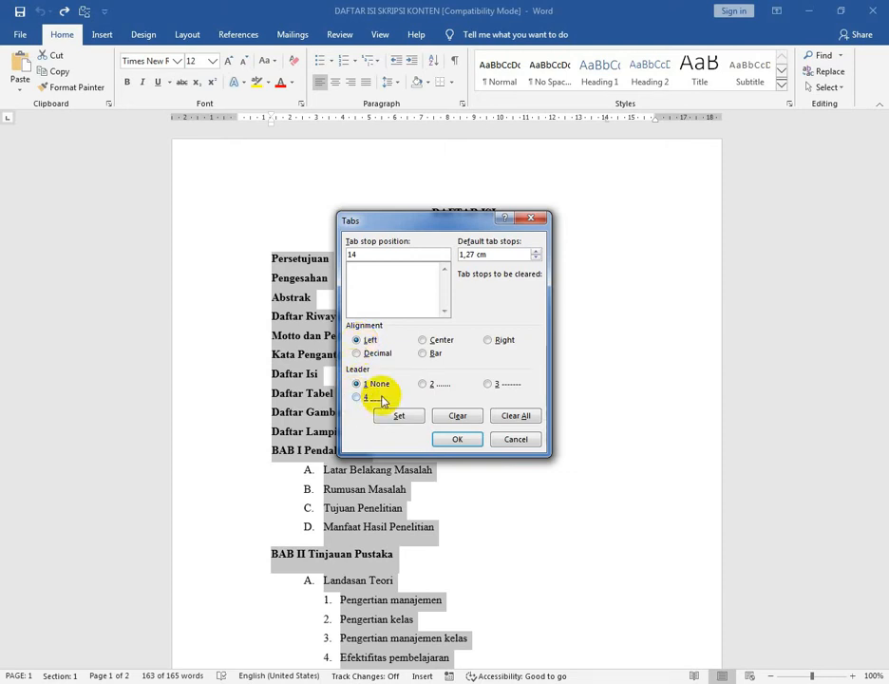
{"action": "left_click", "coordinate": [430, 385]}
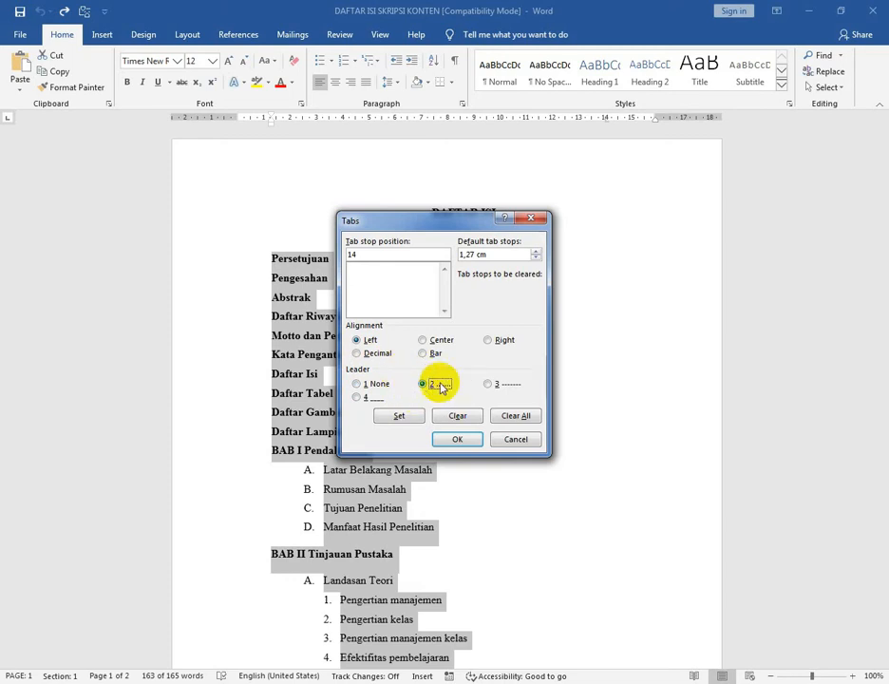
{"action": "left_click", "coordinate": [400, 415]}
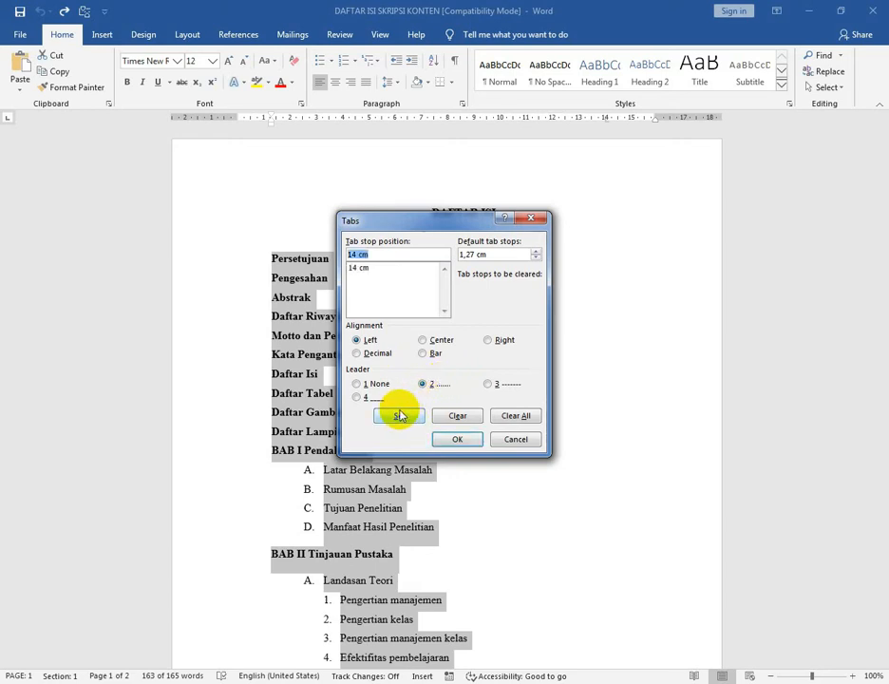
- Add a second left-aligned tab stop at 14,2 cm with no leader and apply the tab settings
{"action": "left_click", "coordinate": [387, 255]}
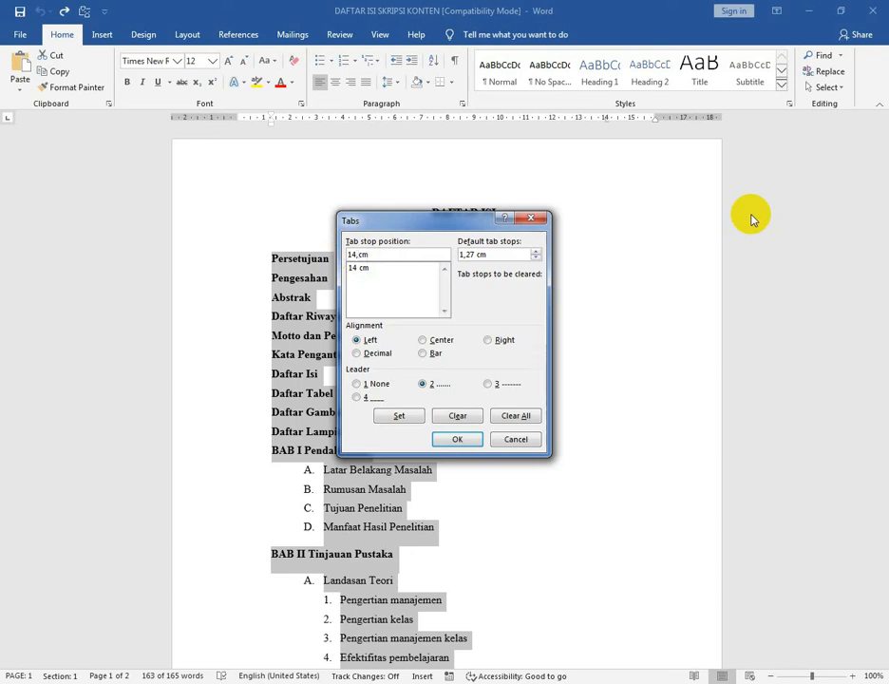
{"action": "type", "text": "2"}
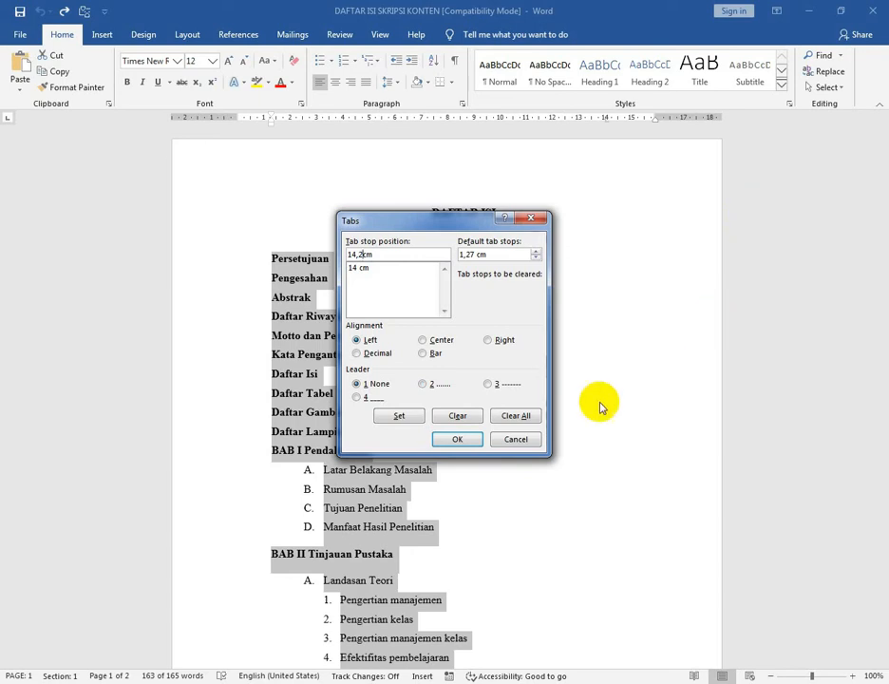
{"action": "left_click", "coordinate": [399, 425]}
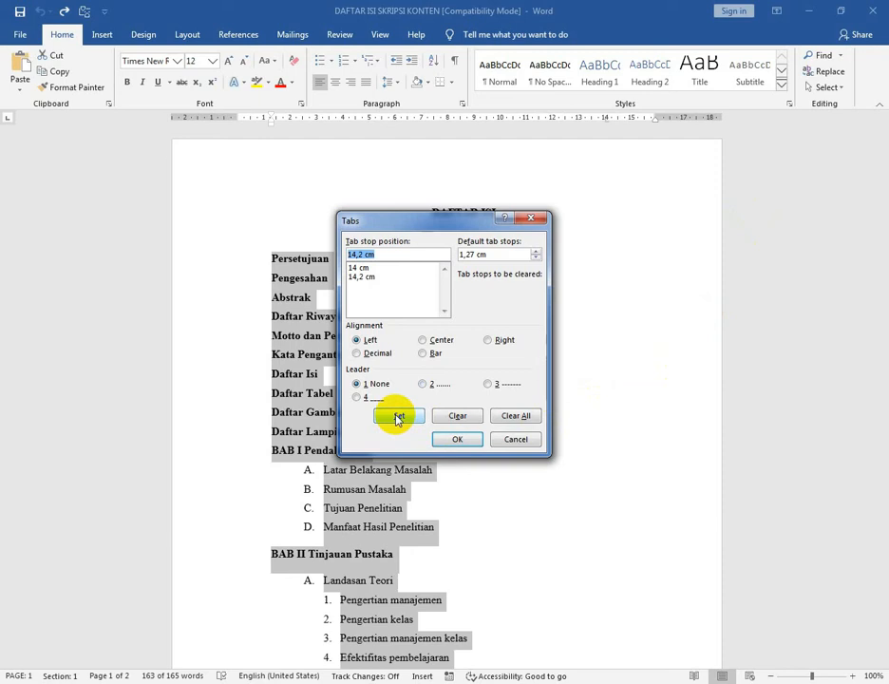
{"action": "left_click", "coordinate": [456, 439]}
- Add the dot leader and page number i after the "Persetujuan" entry, aligned at the second tab stop
{"action": "left_click", "coordinate": [327, 259]}
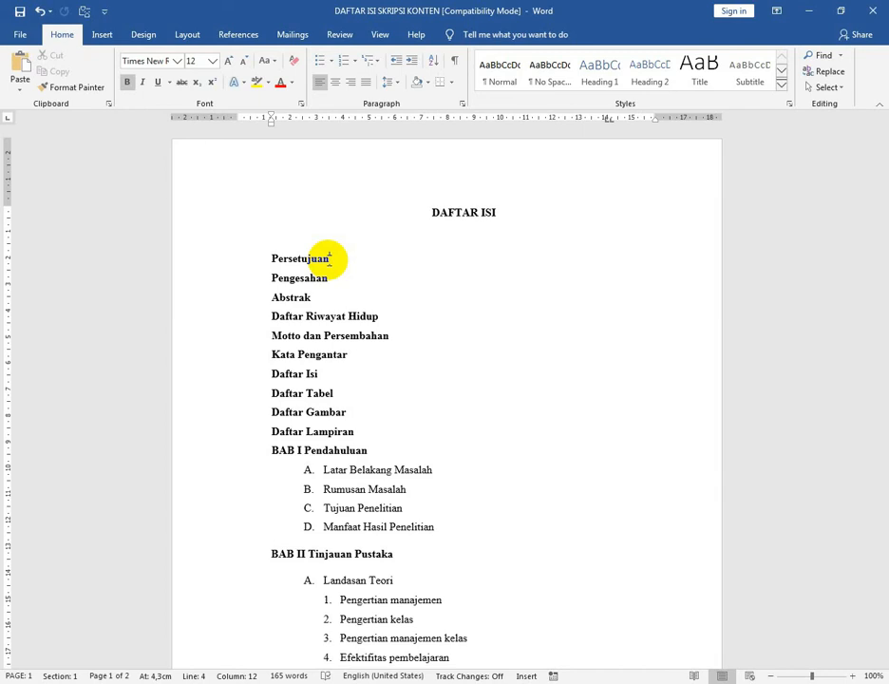
{"action": "key", "text": "Tab"}
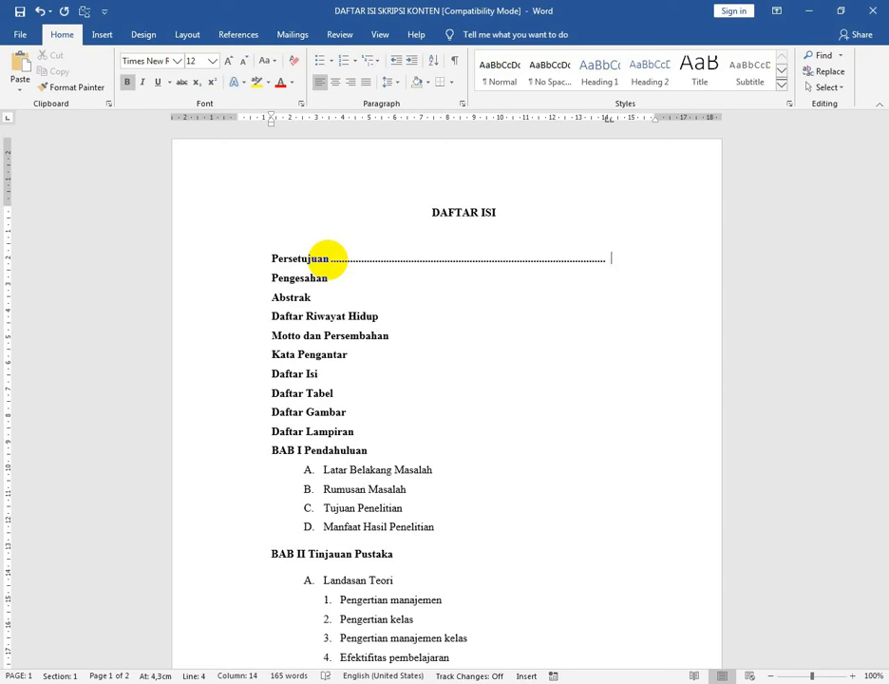
{"action": "type", "text": "i"}
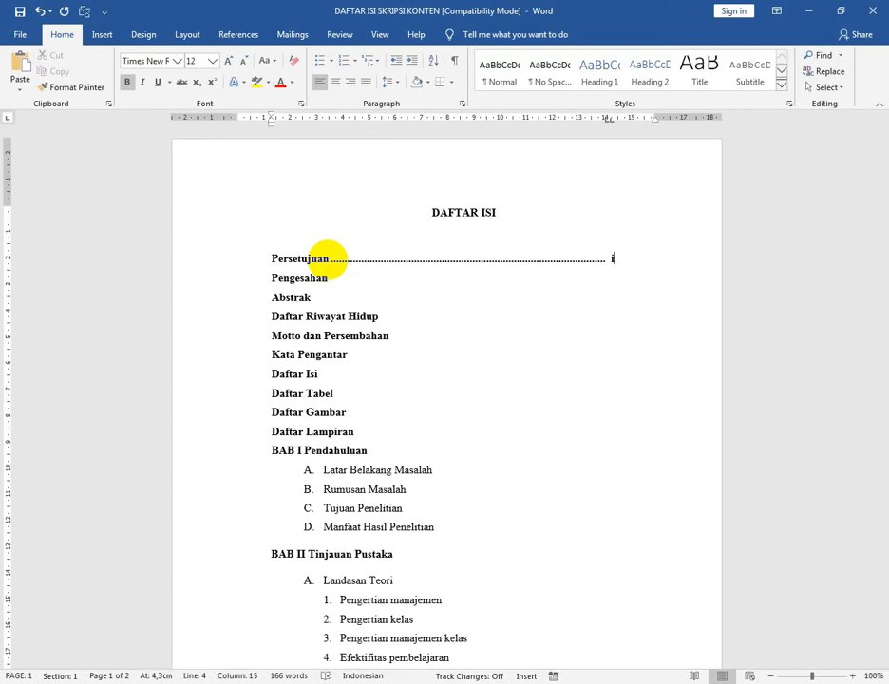
{"action": "key", "text": "Down"}
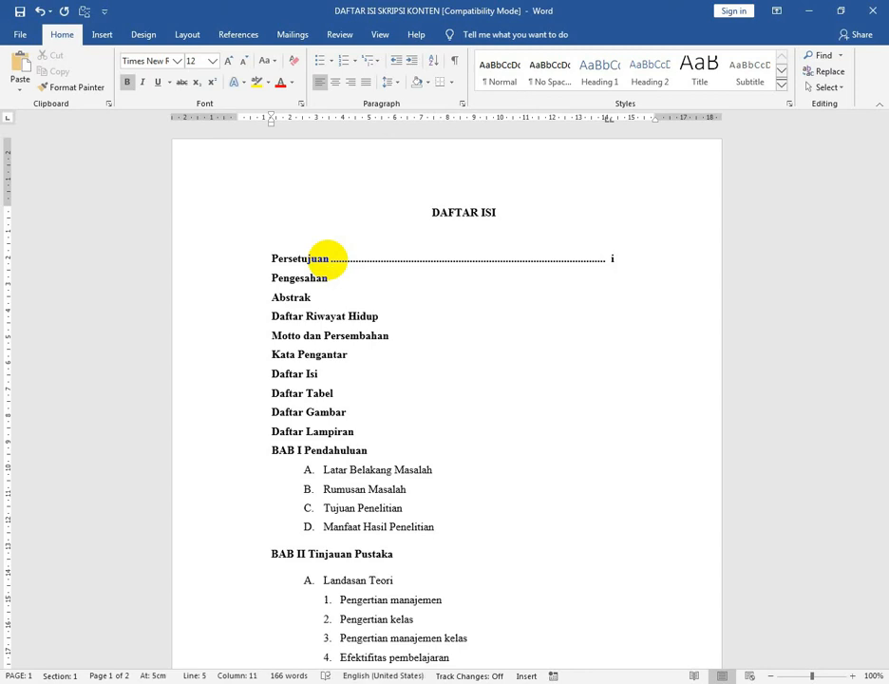
{"action": "key", "text": "Up"}
{"action": "left_click", "coordinate": [623, 257]}
{"action": "key", "text": "Return"}
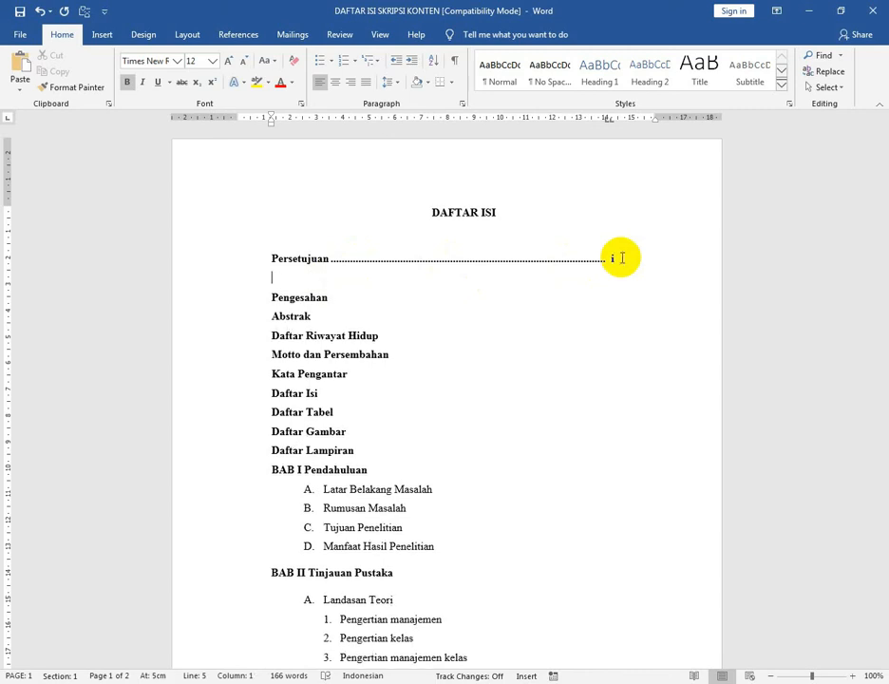
{"action": "key", "text": "BackSpace"}
- Add dot leaders and page numbers to the next two entries: ii for "Pengesahan" and iii for "Abstrak"
{"action": "key", "text": "Down"}
{"action": "key", "text": "Tab"}
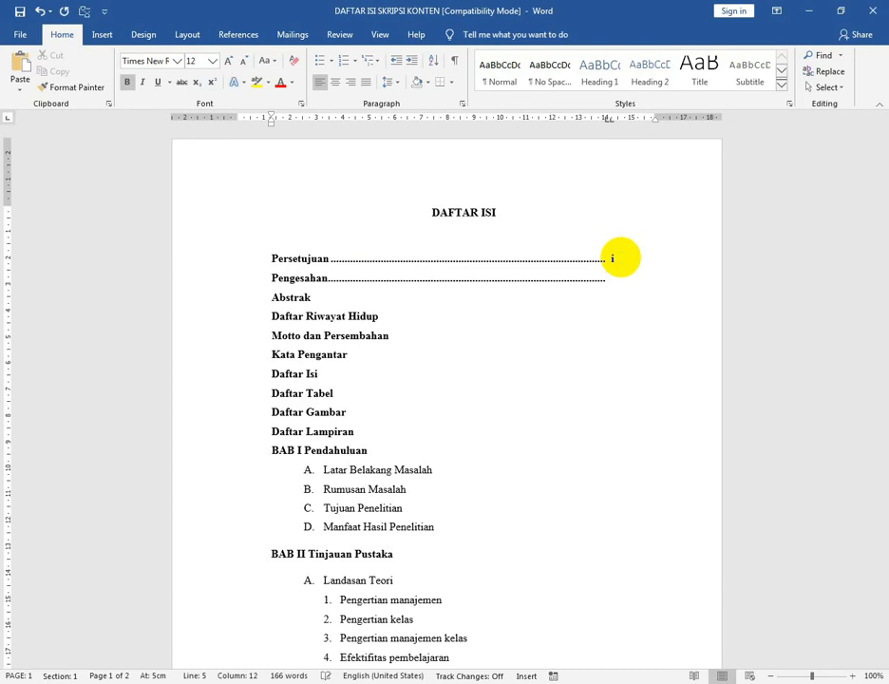
{"action": "key", "text": "Tab"}
{"action": "type", "text": "ii"}
{"action": "key", "text": "Down"}
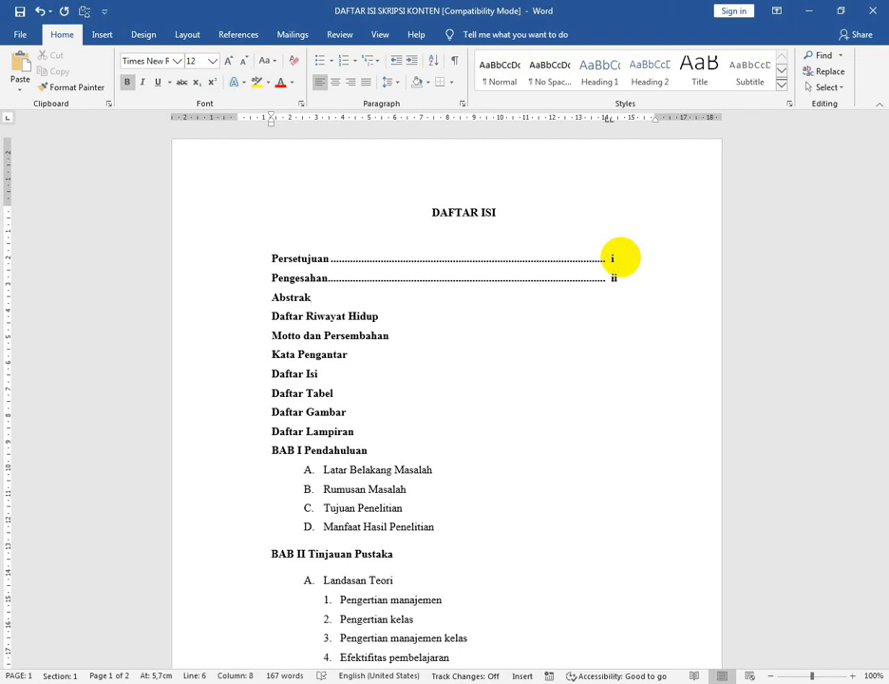
{"action": "key", "text": "Tab"}
{"action": "type", "text": "ii"}
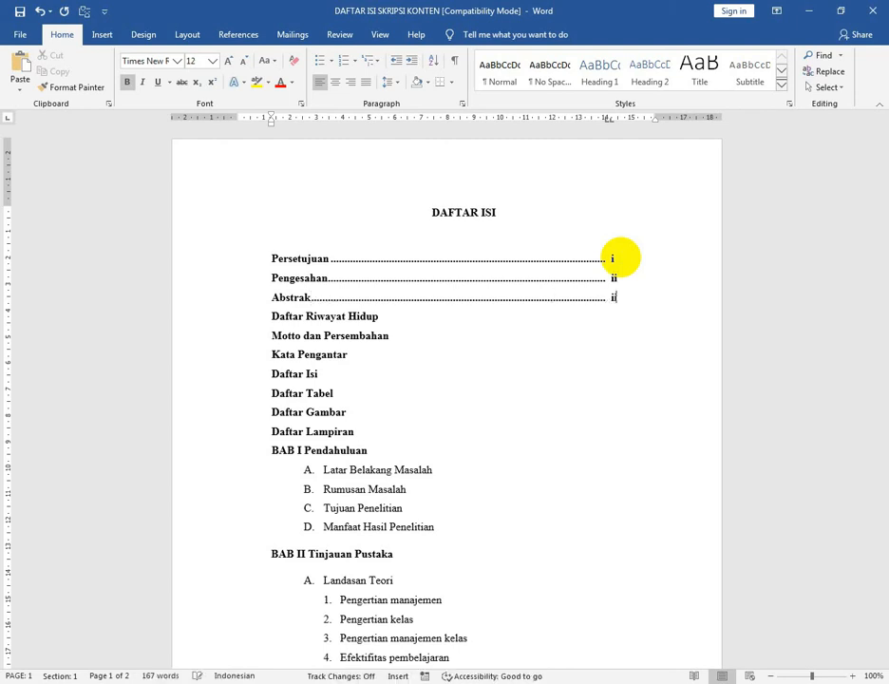
{"action": "type", "text": "i"}
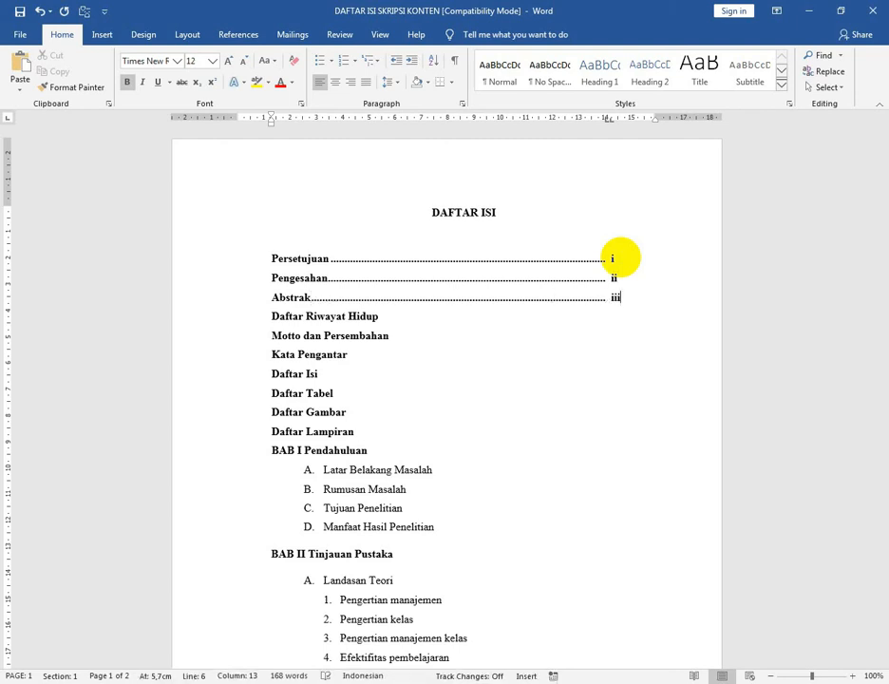
- Add dot leaders with page number iv for "Daftar Riwayat Hidup" and v for "Motto dan Persembahan"
{"action": "key", "text": "Down"}
{"action": "key", "text": "Tab"}
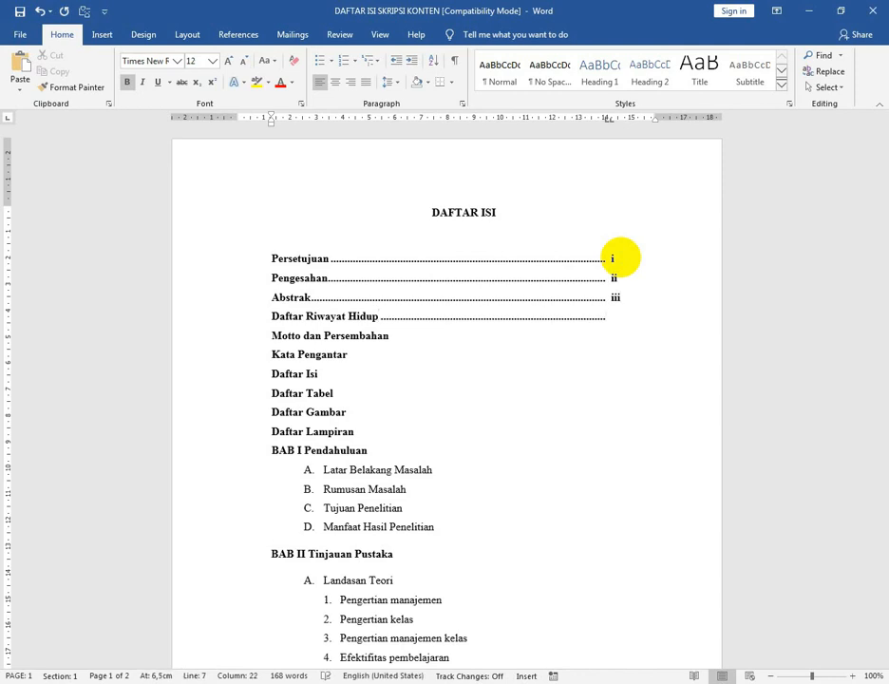
{"action": "type", "text": "iv"}
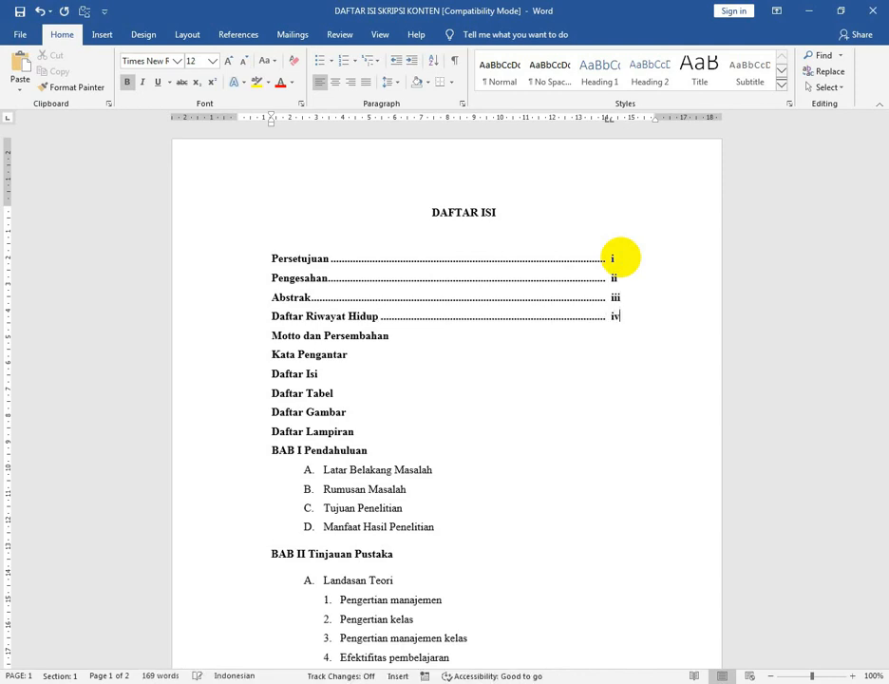
{"action": "key", "text": "Down"}
{"action": "key", "text": "Tab"}
{"action": "type", "text": "v"}
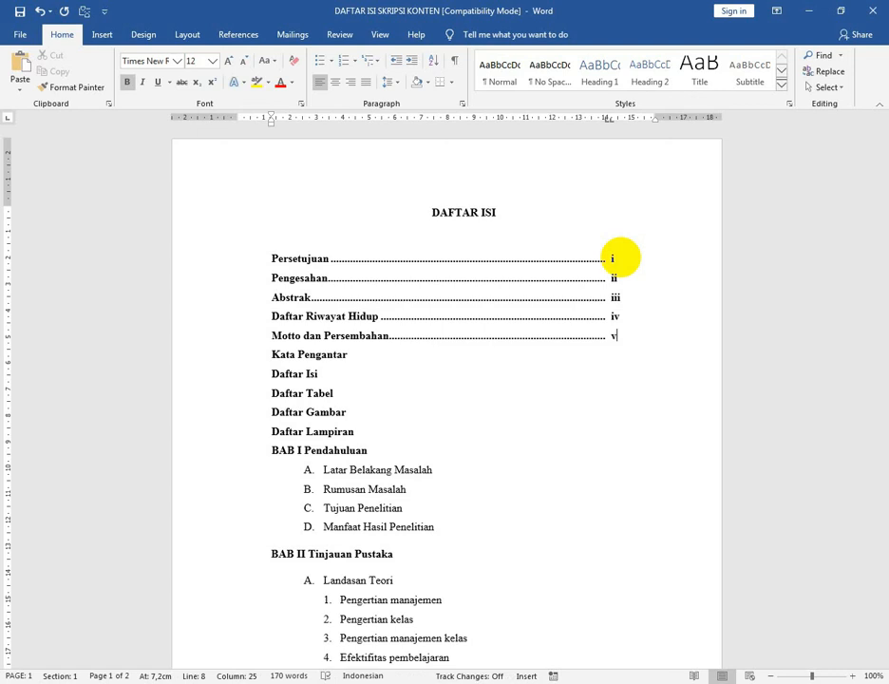